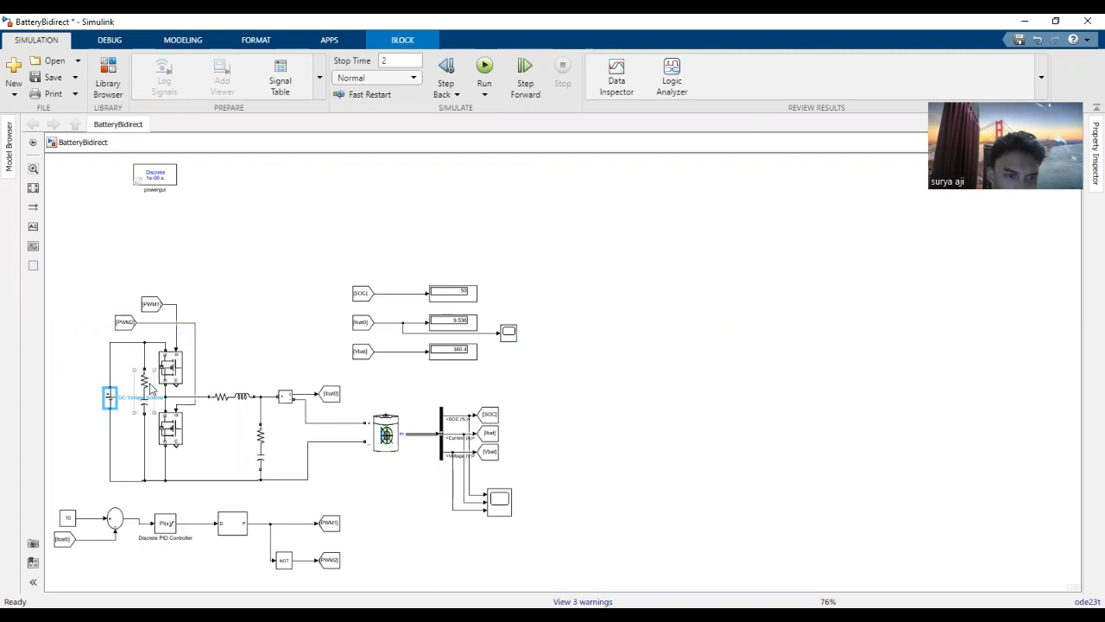
Step: Inspect the resistance and capacitance parameters of the series RC branch beside the DC voltage source, leaving them unedited
double_click(146, 385)
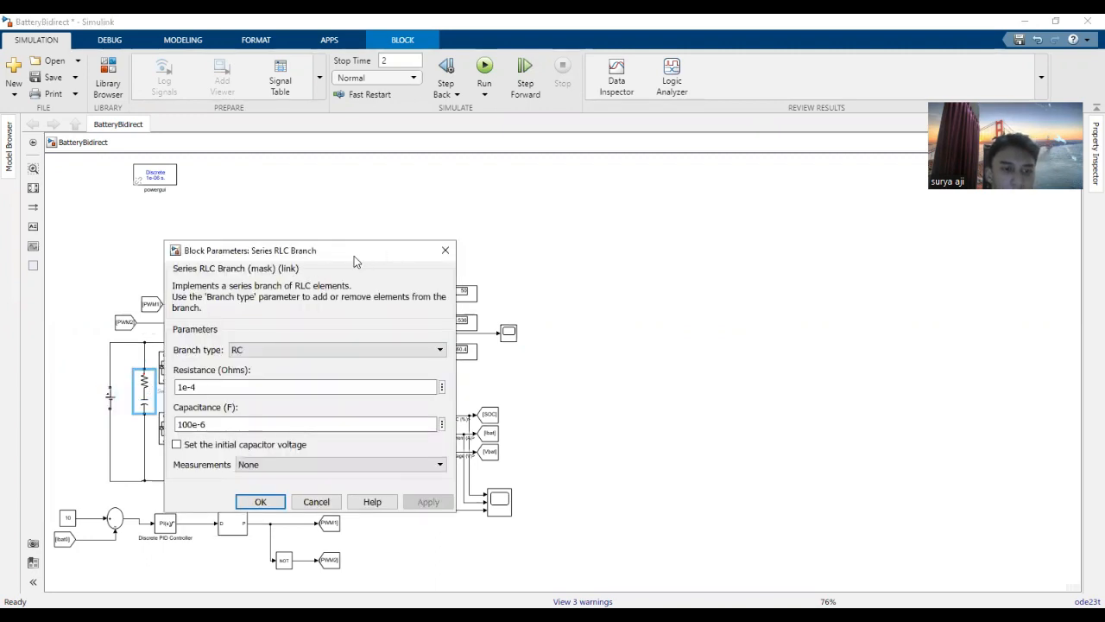
drag(354, 256, 534, 239)
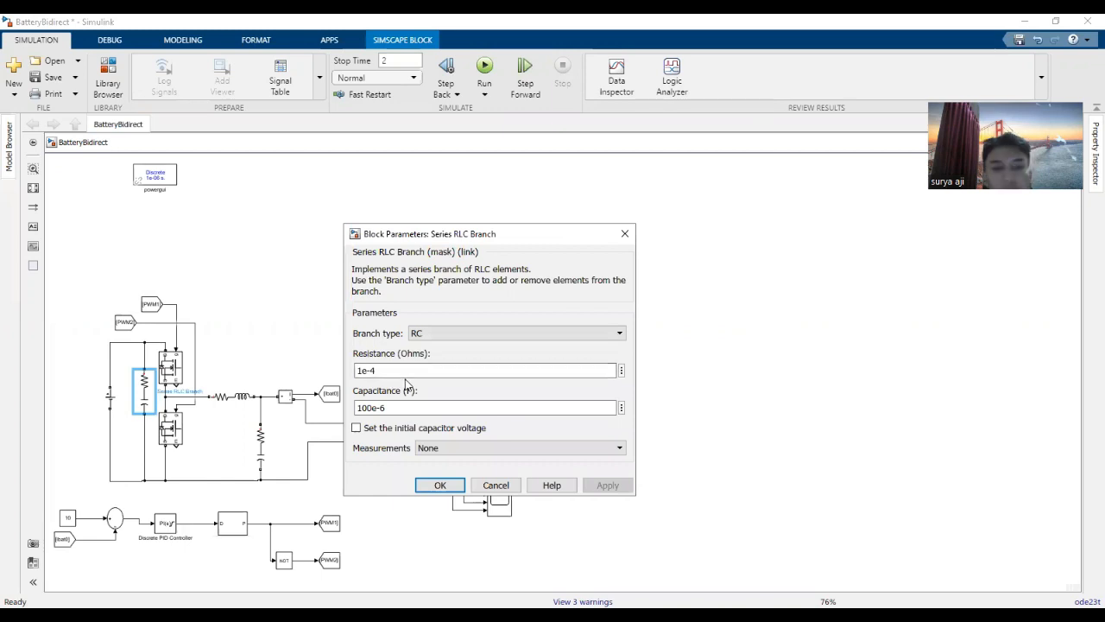
click(393, 407)
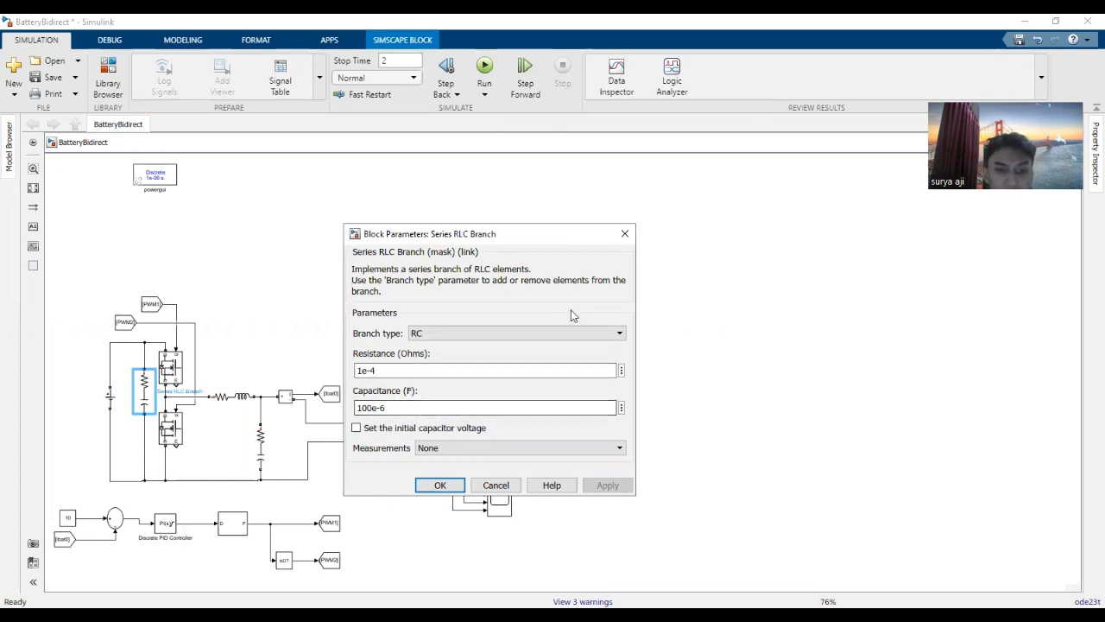
click(625, 233)
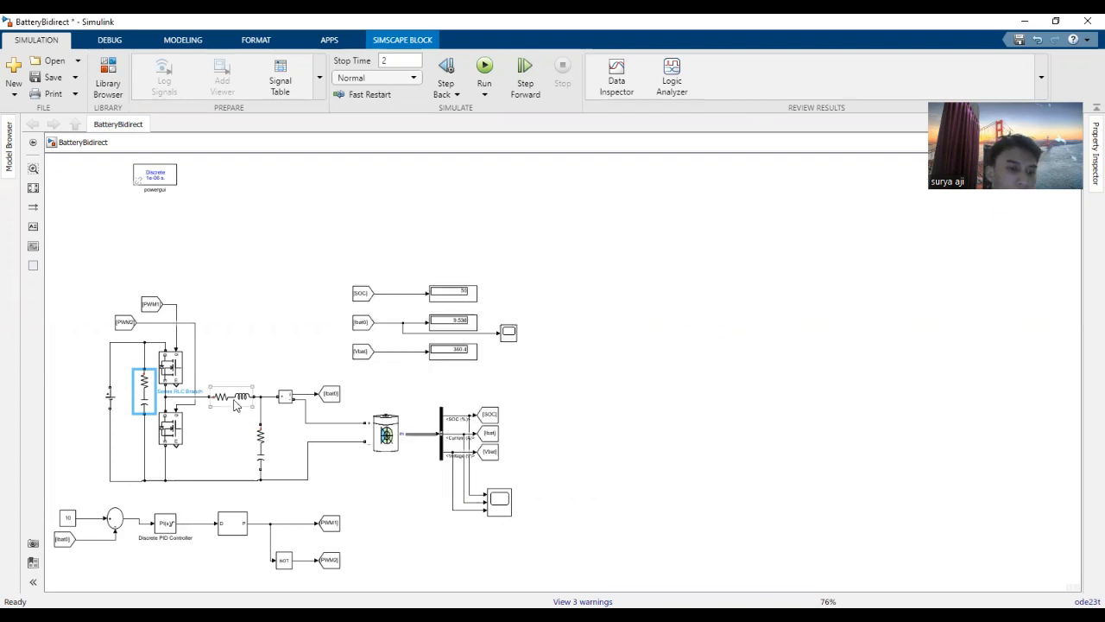
Step: Inspect the block parameters of the series RL branch and the output-side RC branch before the battery
click(231, 398)
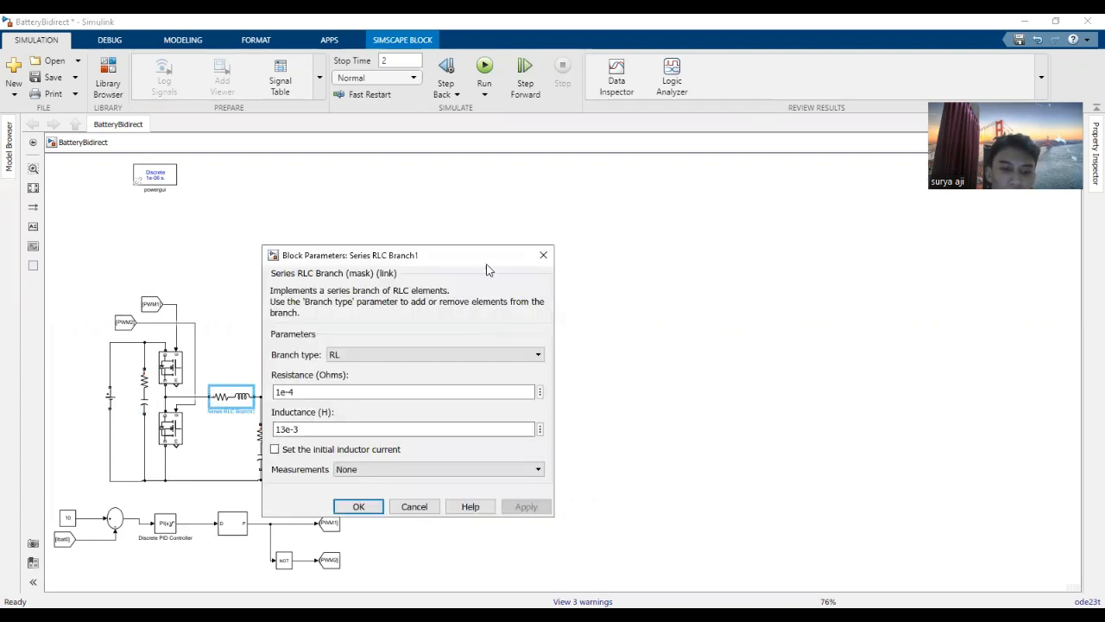
drag(459, 263, 647, 265)
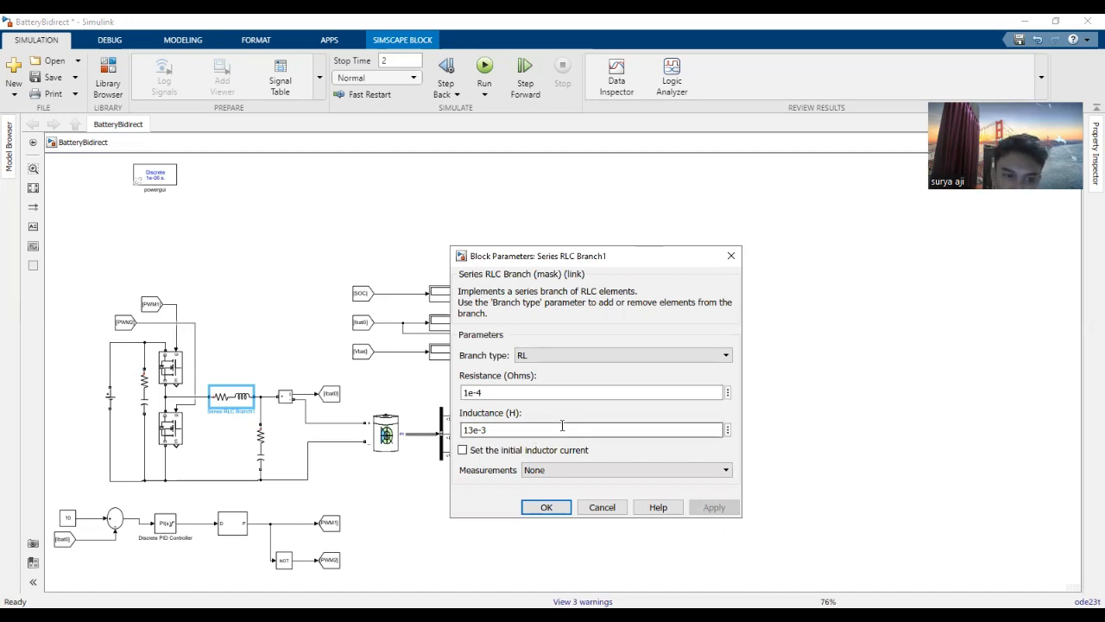
click(731, 255)
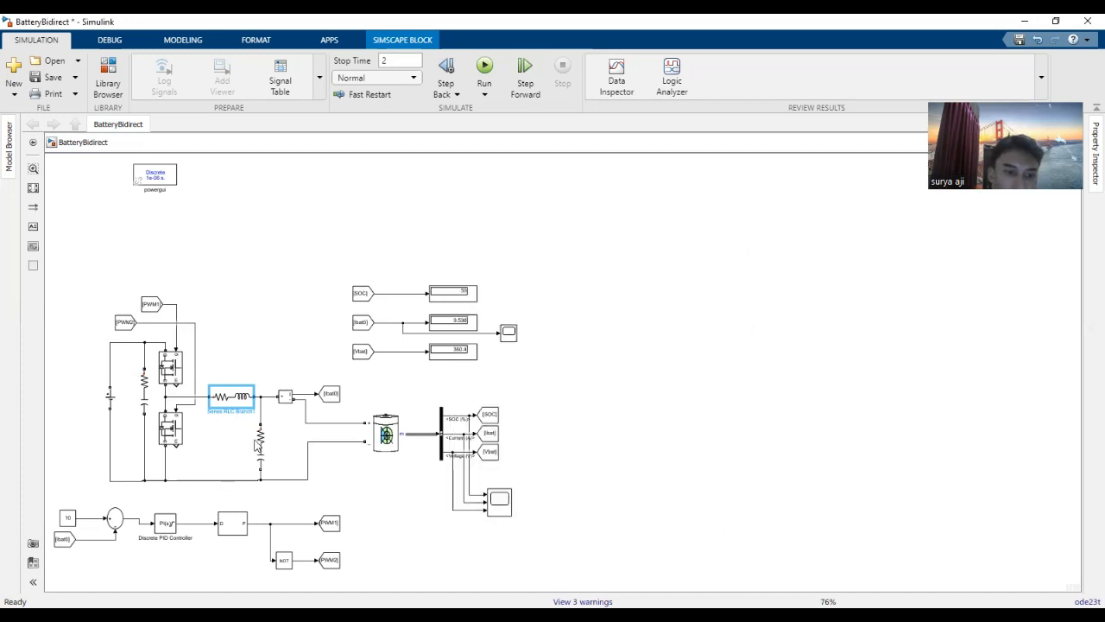
click(259, 444)
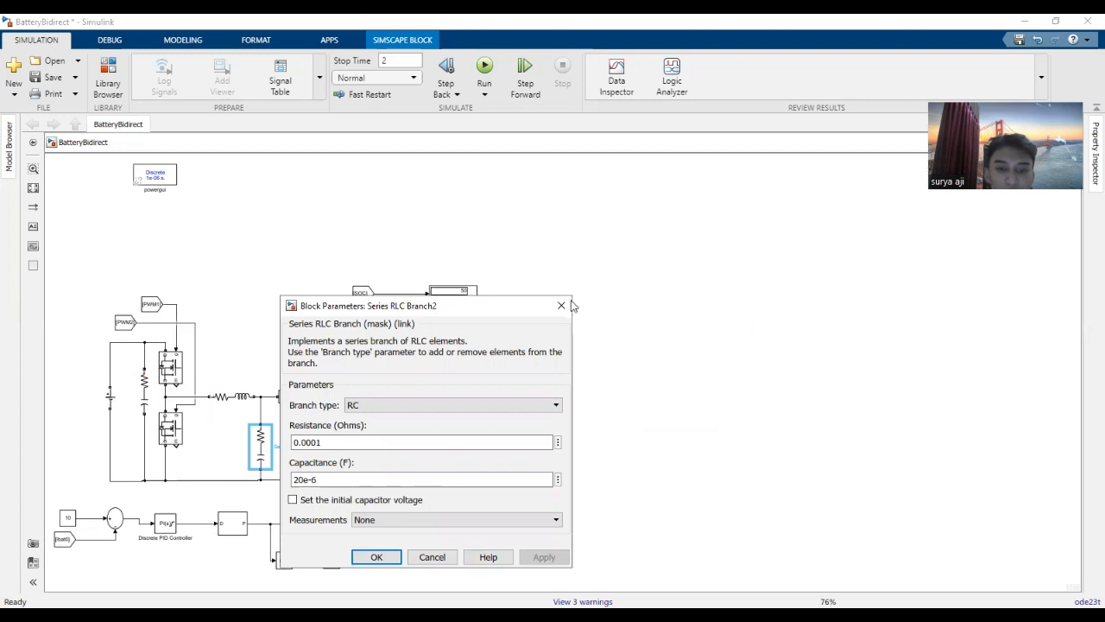
click(562, 307)
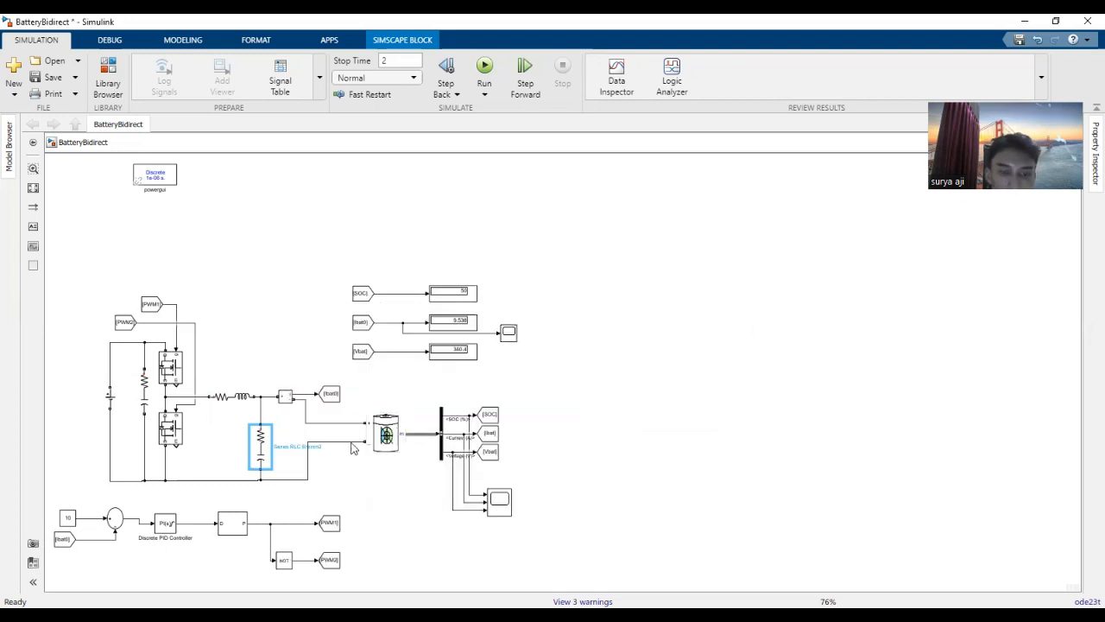
Step: Review the Battery block's nominal parameters and its discharge characteristics
click(389, 438)
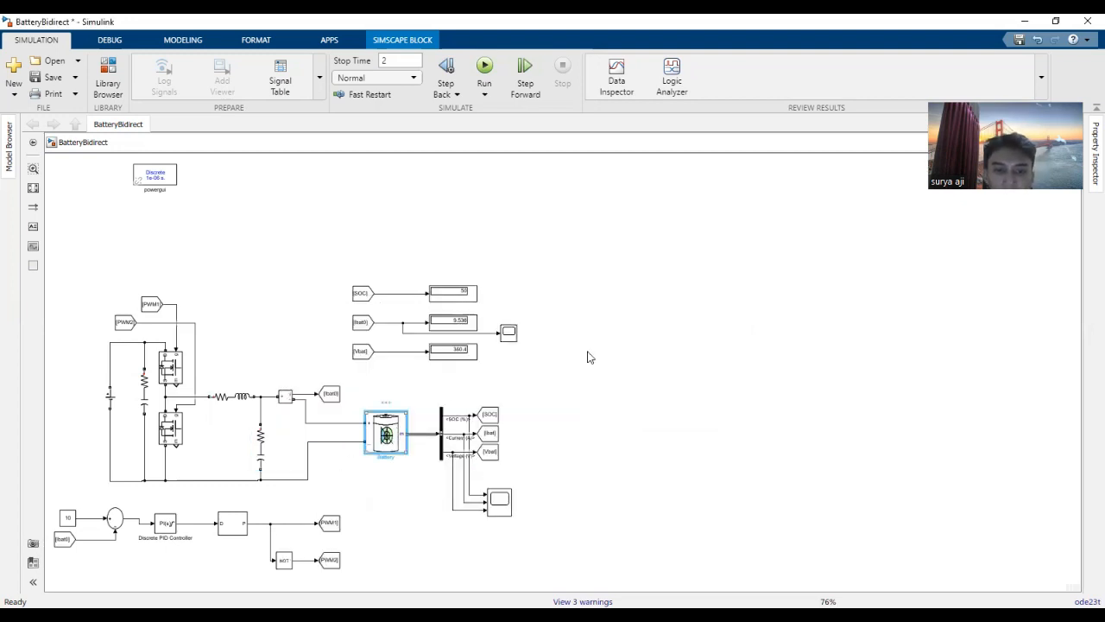
double_click(386, 434)
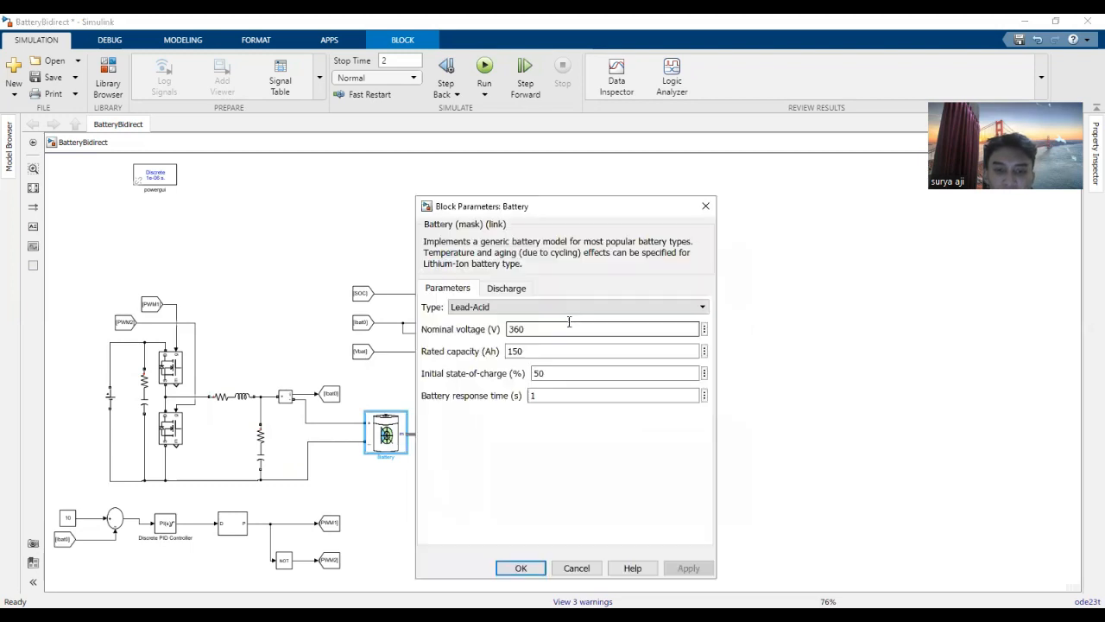
double_click(518, 328)
click(525, 328)
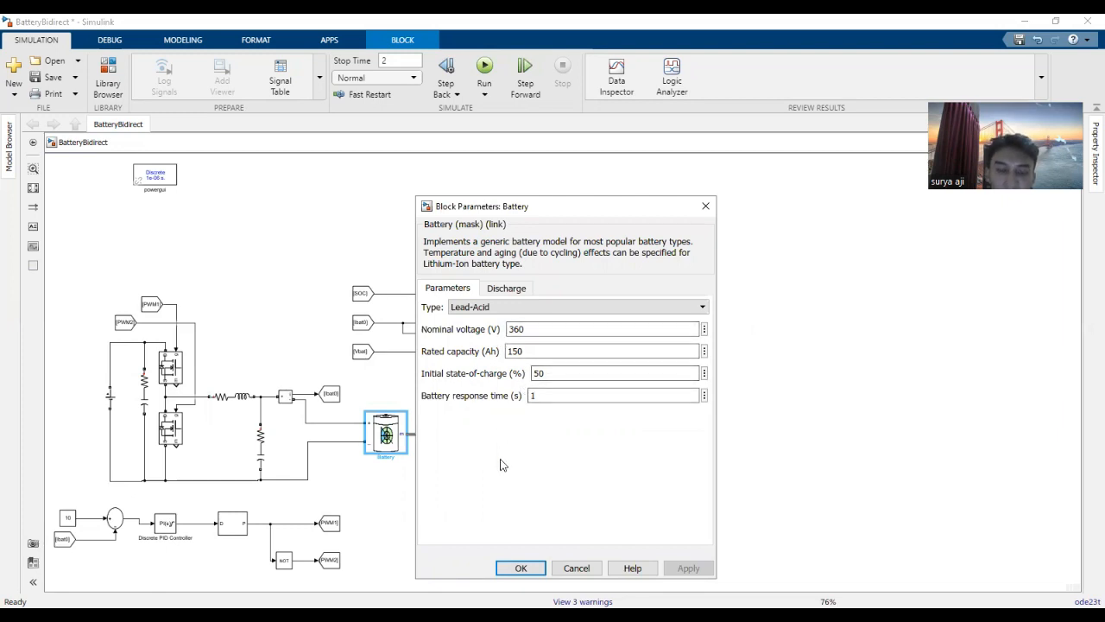
click(516, 289)
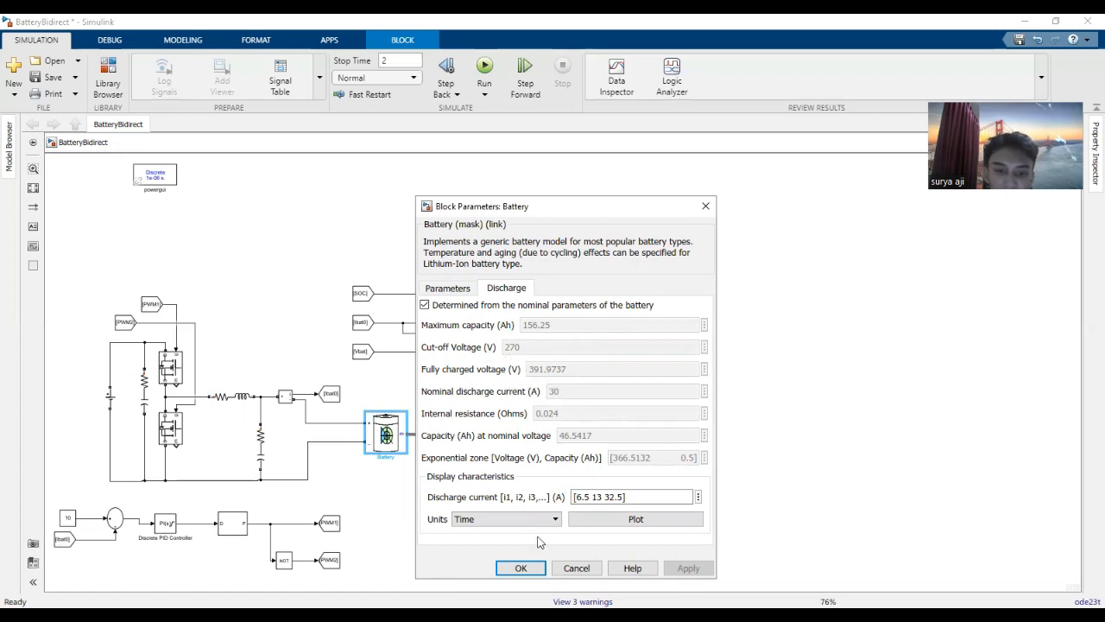
click(528, 568)
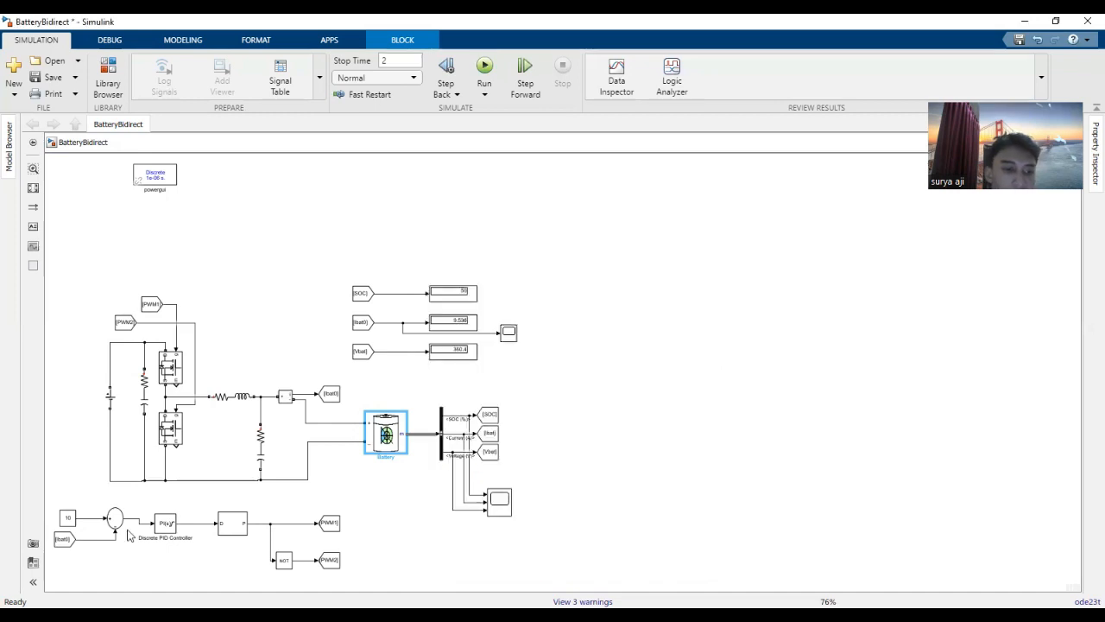
Step: Review the reference constant and the Discrete PID Controller's main gains, initialization and output saturation settings
click(68, 518)
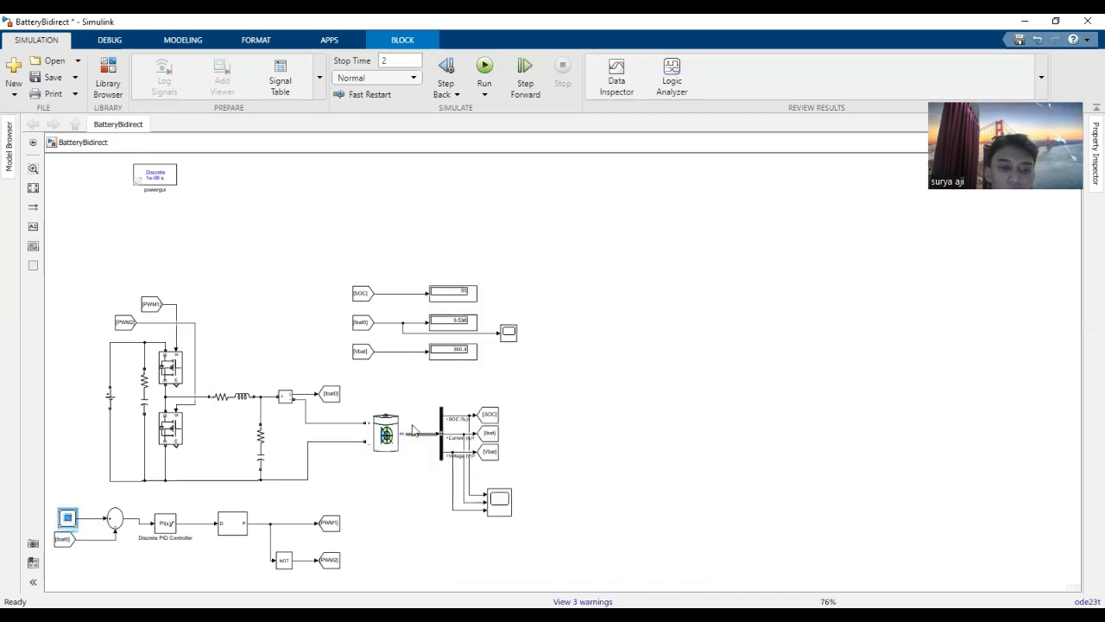
click(165, 524)
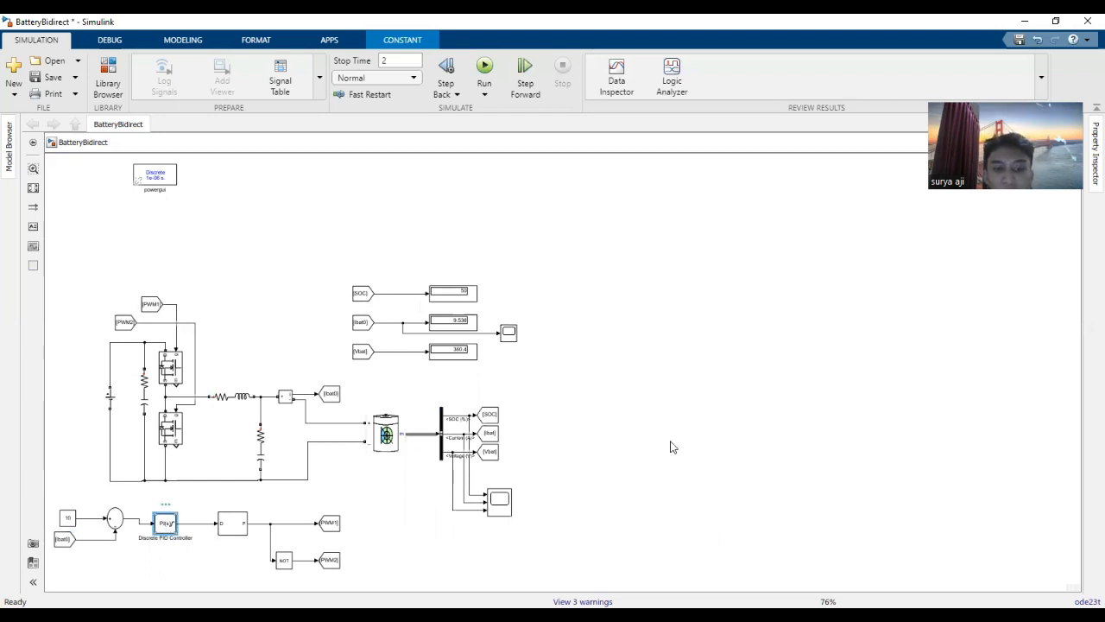
key(Return)
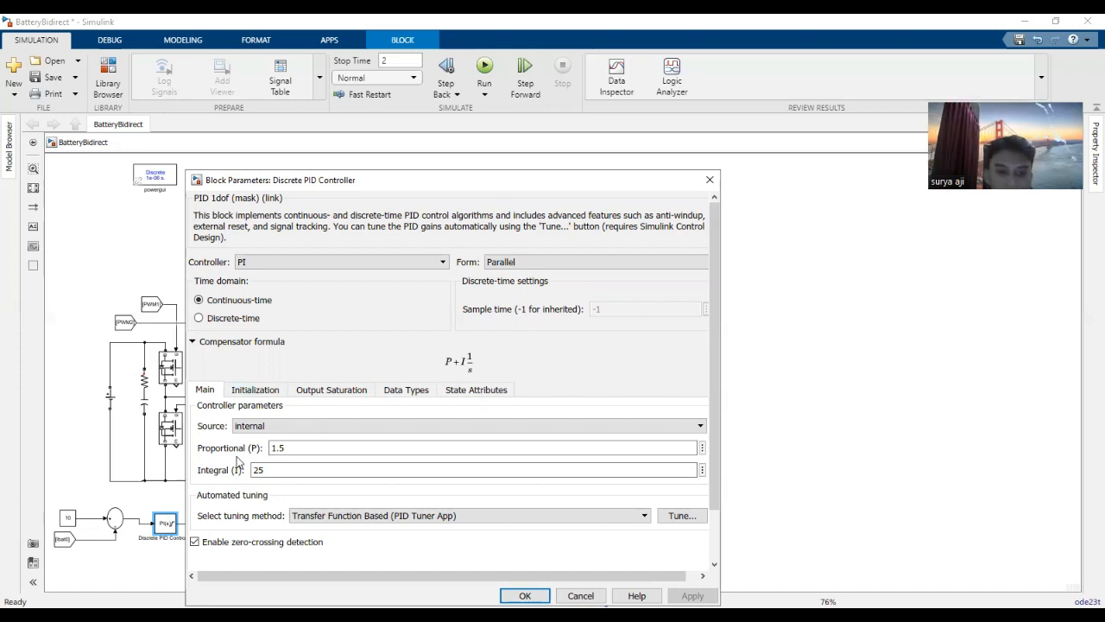
click(254, 389)
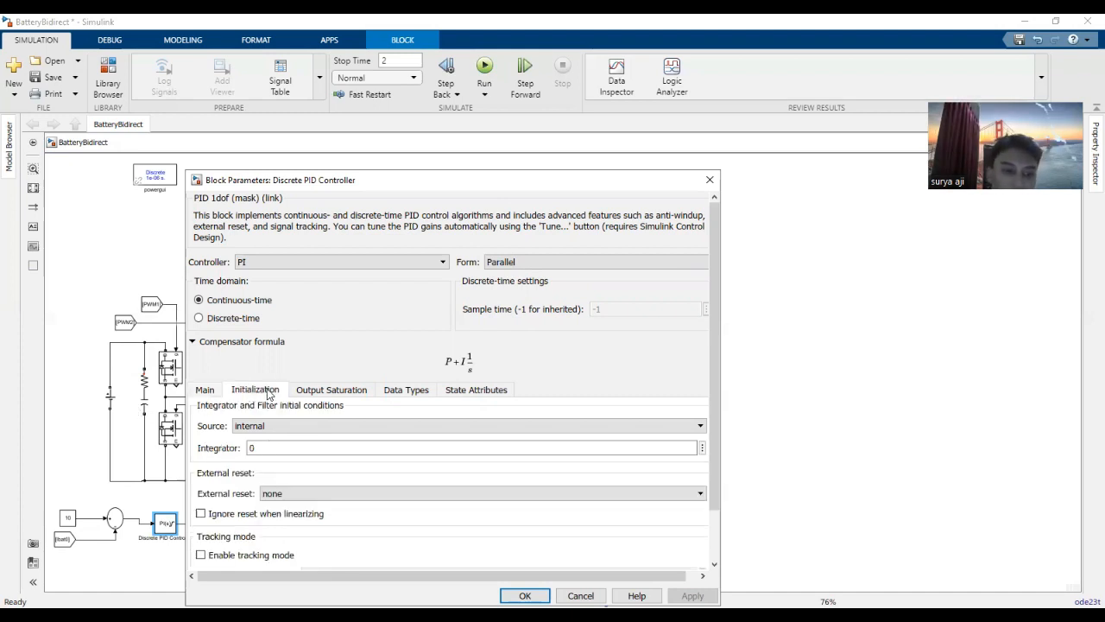
click(333, 393)
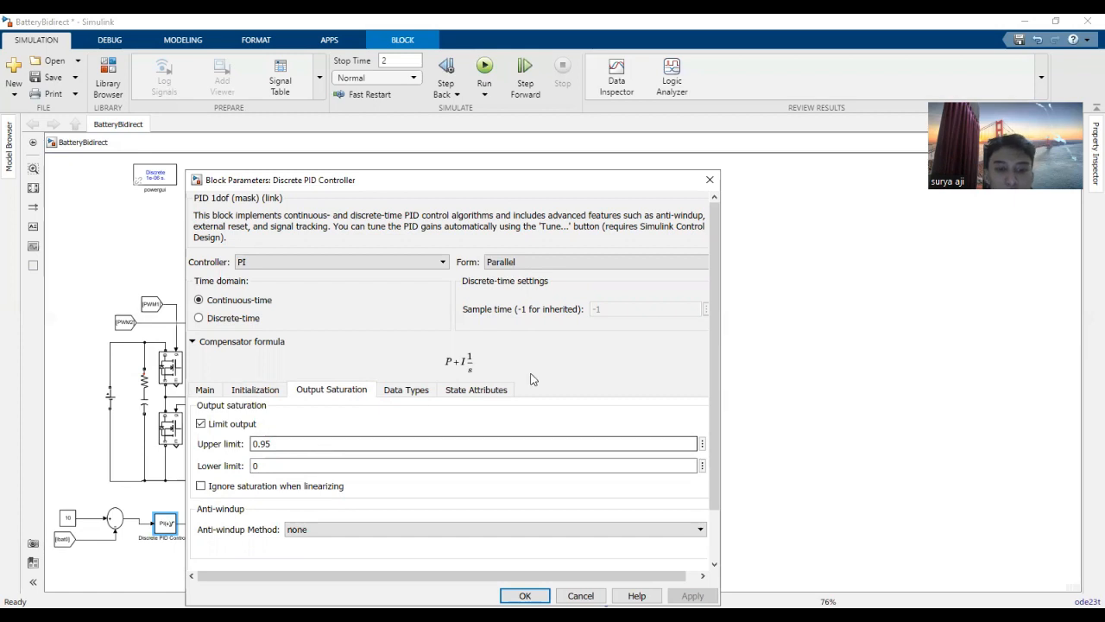
click(710, 179)
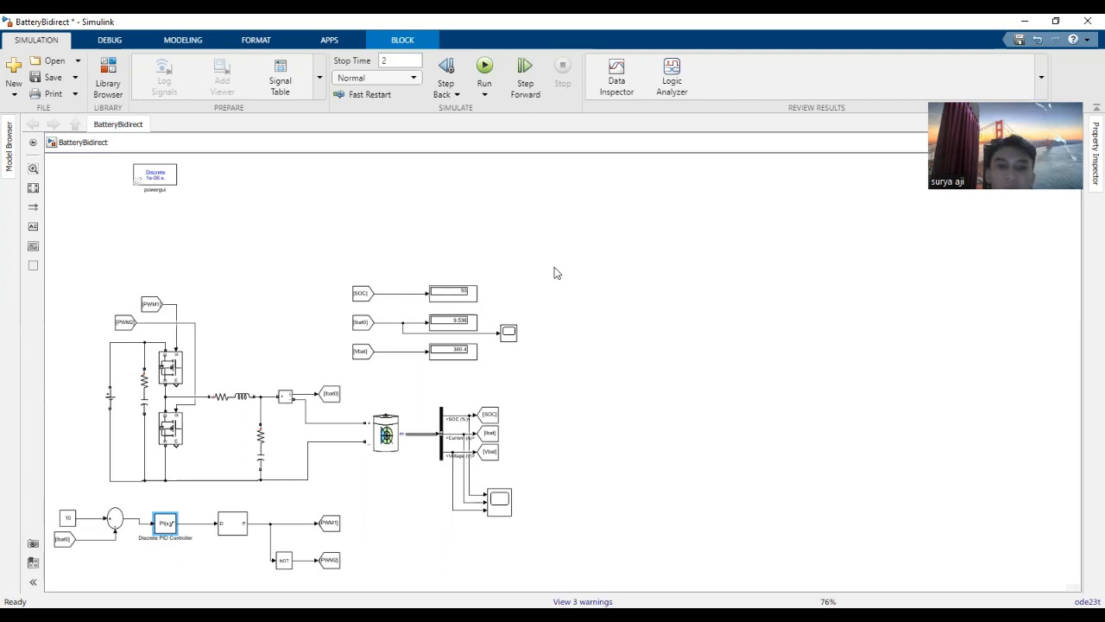
Step: Examine the battery SOC, current and voltage waveforms in the scope, magnifying the voltage plot vertically around the curve
click(504, 510)
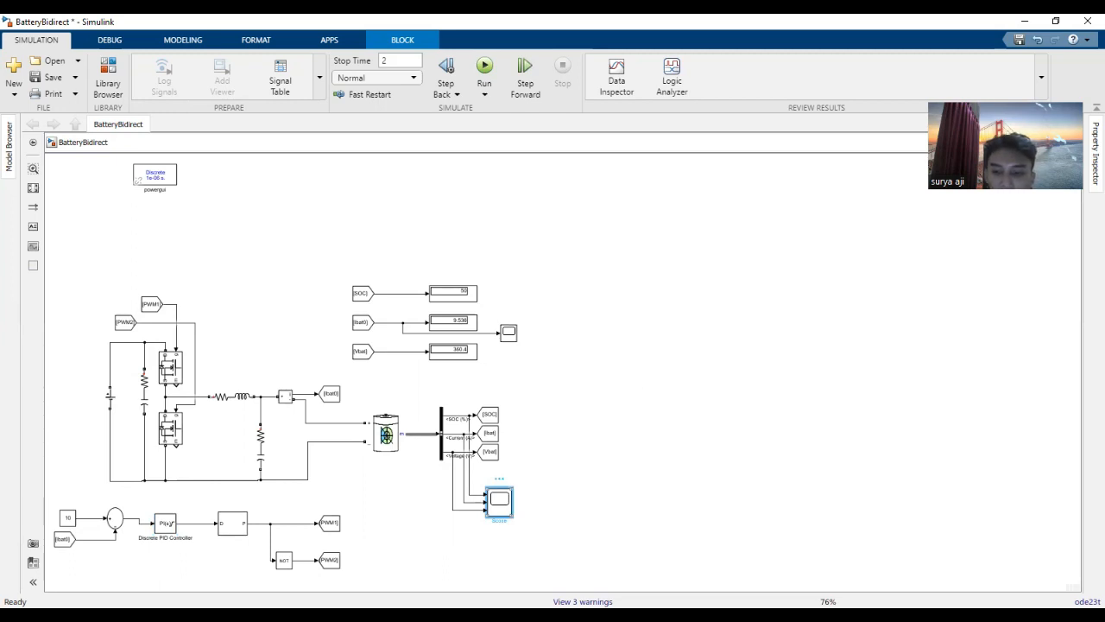
key(alt+Tab)
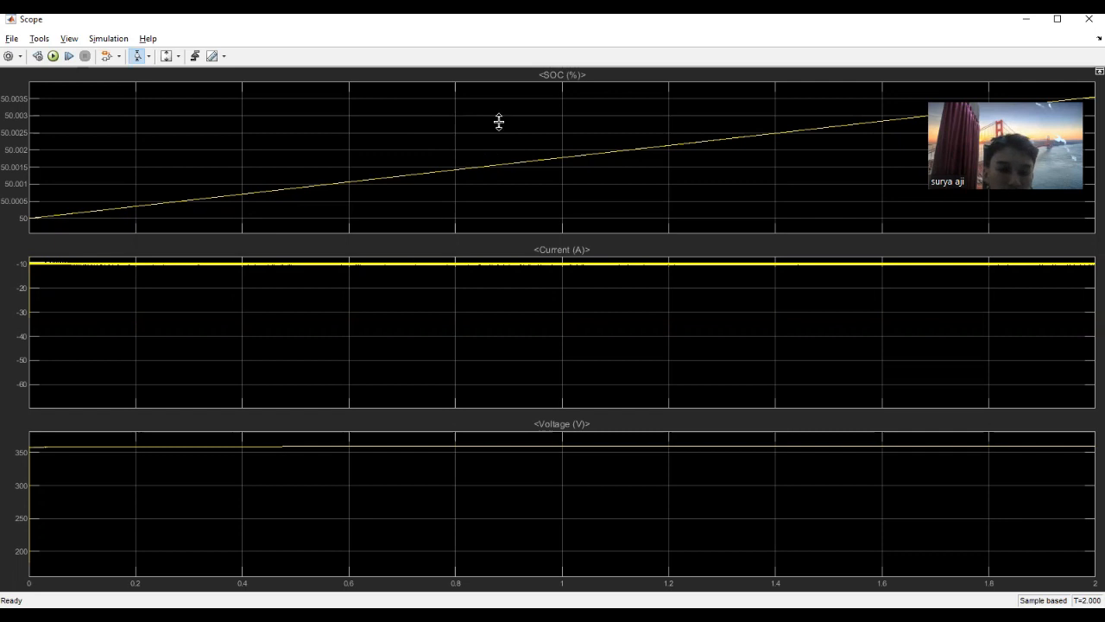
drag(276, 437, 366, 466)
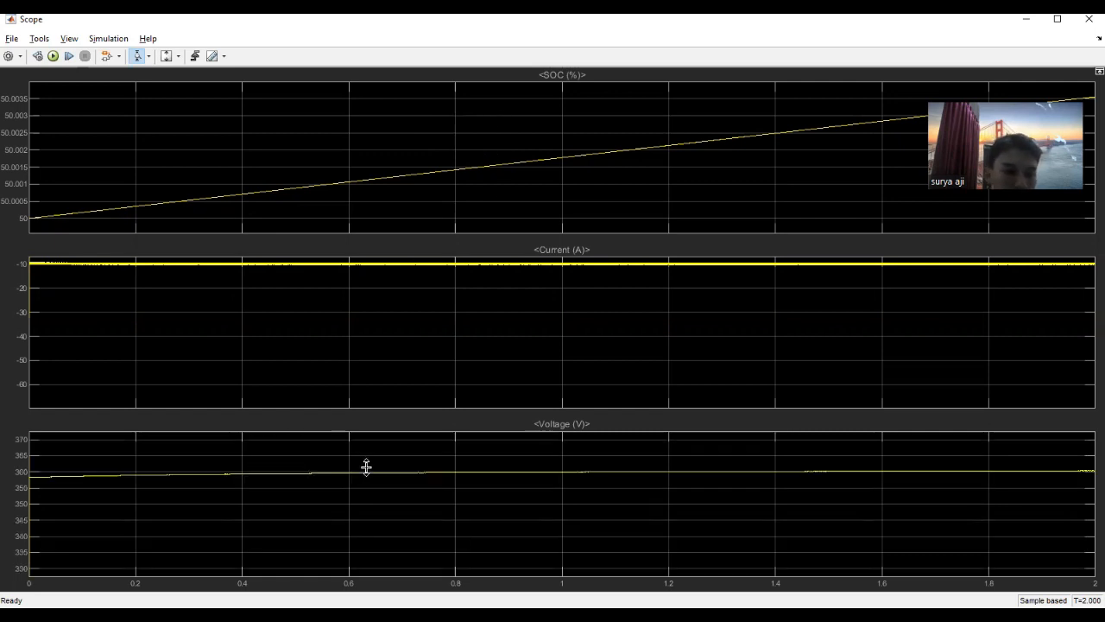
click(295, 490)
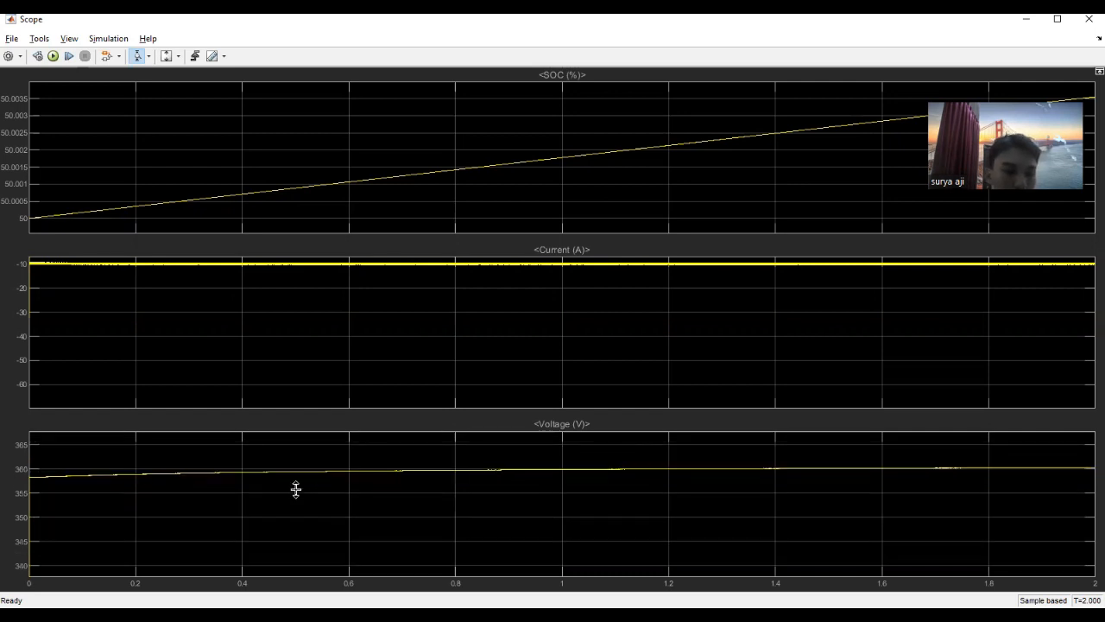
click(117, 555)
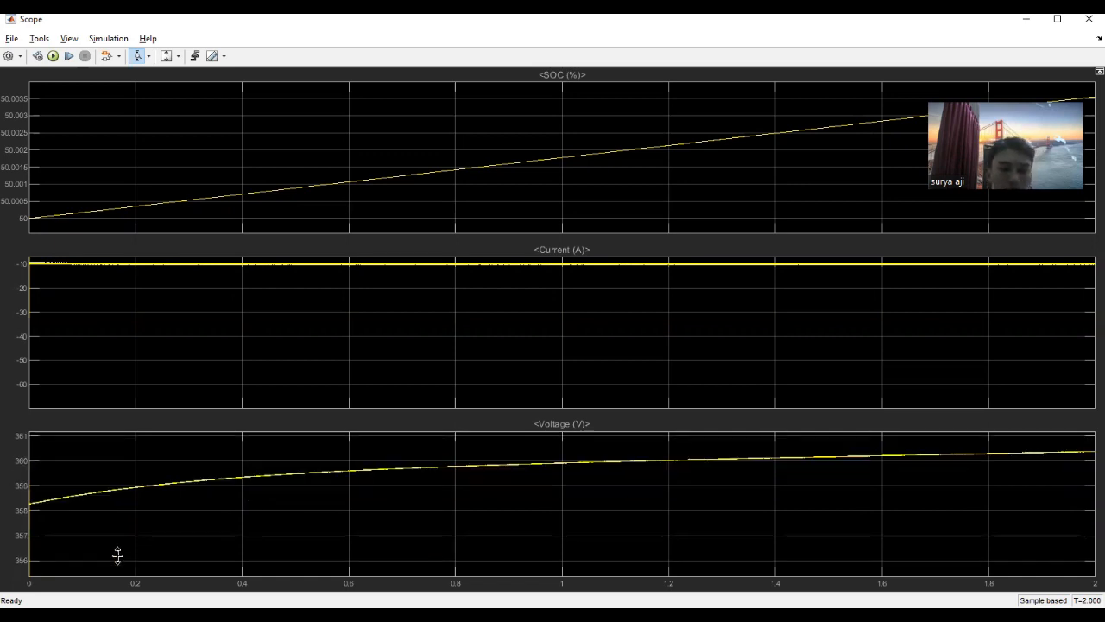
click(117, 556)
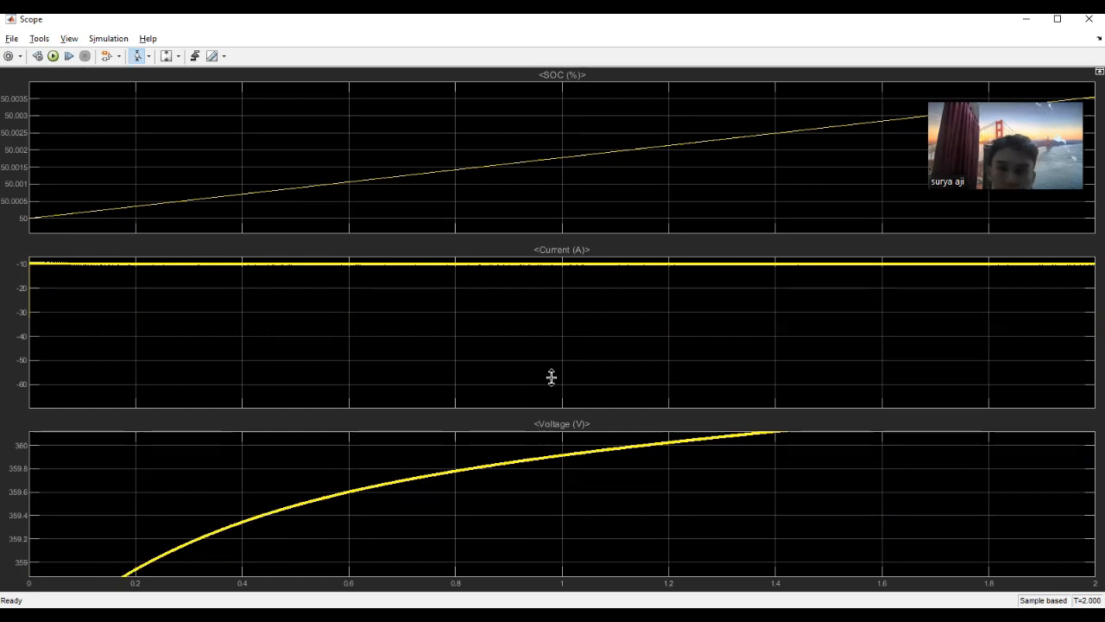
click(1026, 19)
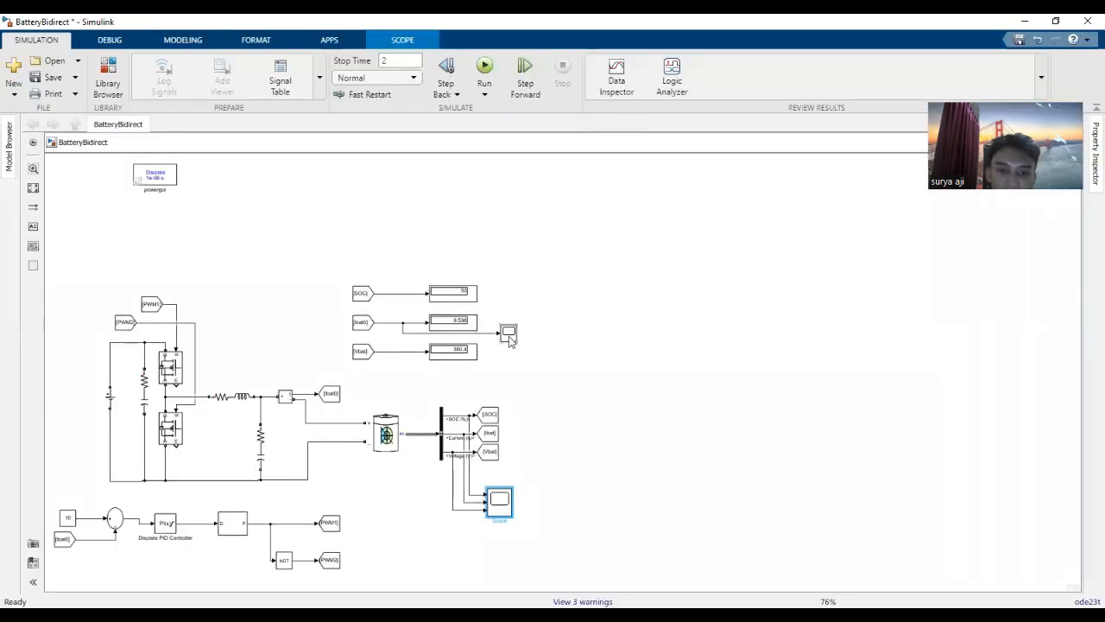
Step: Examine the battery current waveform in Scope1 for the reference of 10, magnifying it vertically around the trace
click(508, 334)
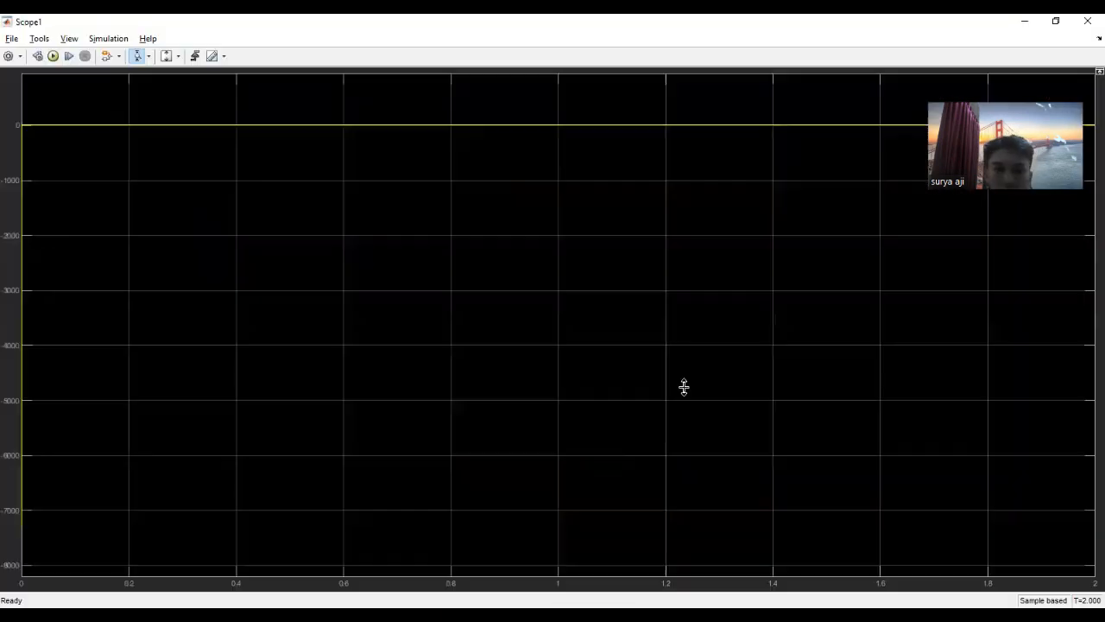
drag(78, 103, 128, 153)
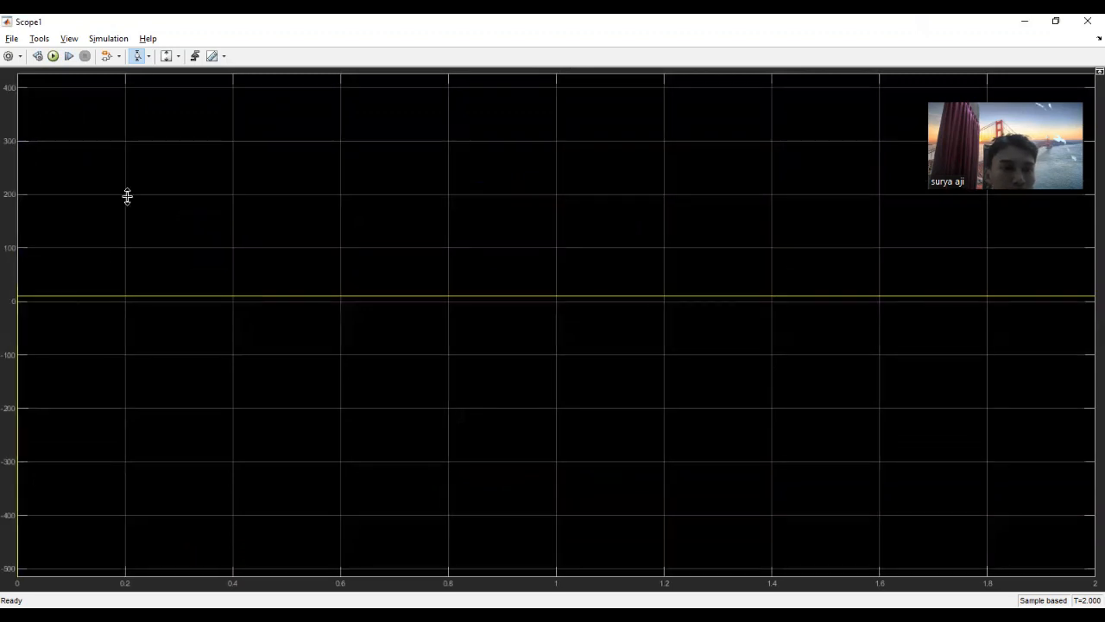
drag(96, 253, 123, 324)
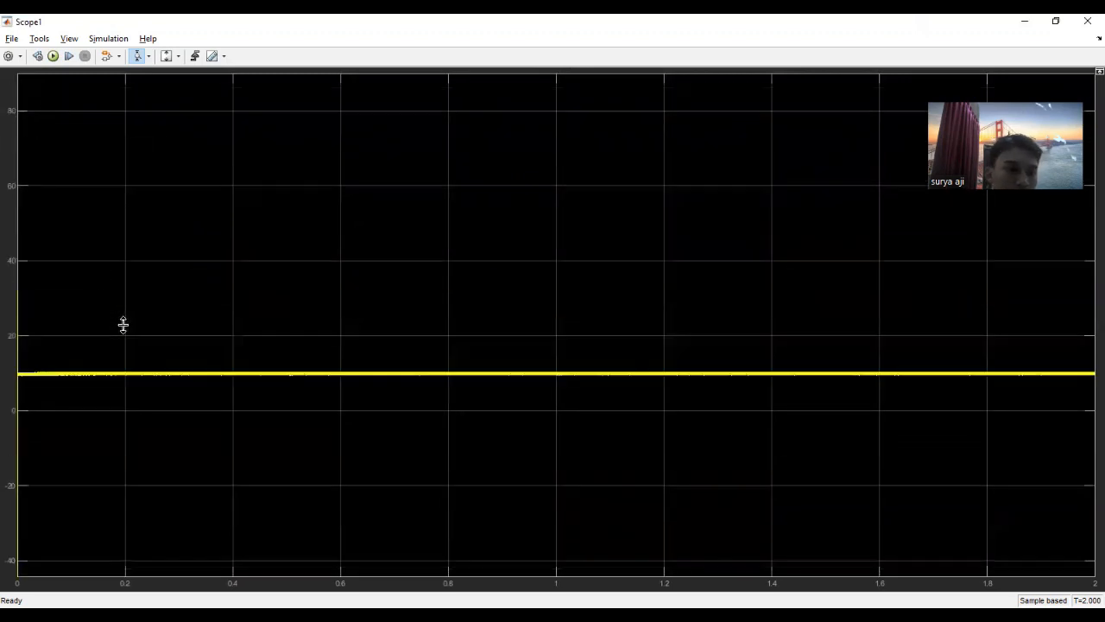
drag(104, 363, 104, 397)
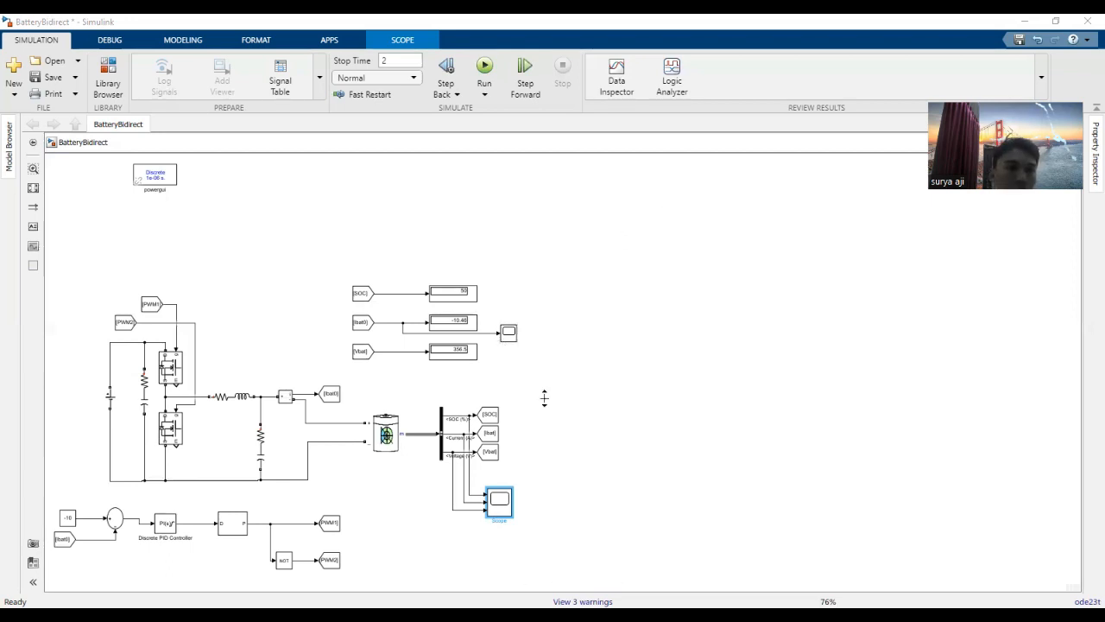
Step: Examine the battery current waveform in Scope1 for the reference of -10, magnifying it vertically around the trace
double_click(508, 332)
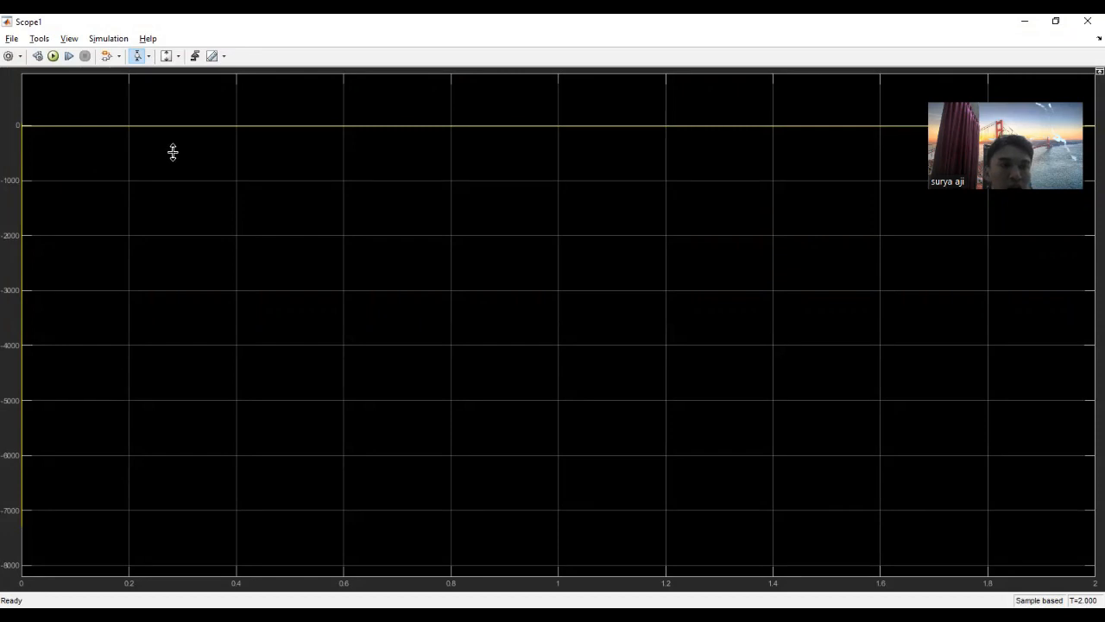
drag(90, 105, 107, 154)
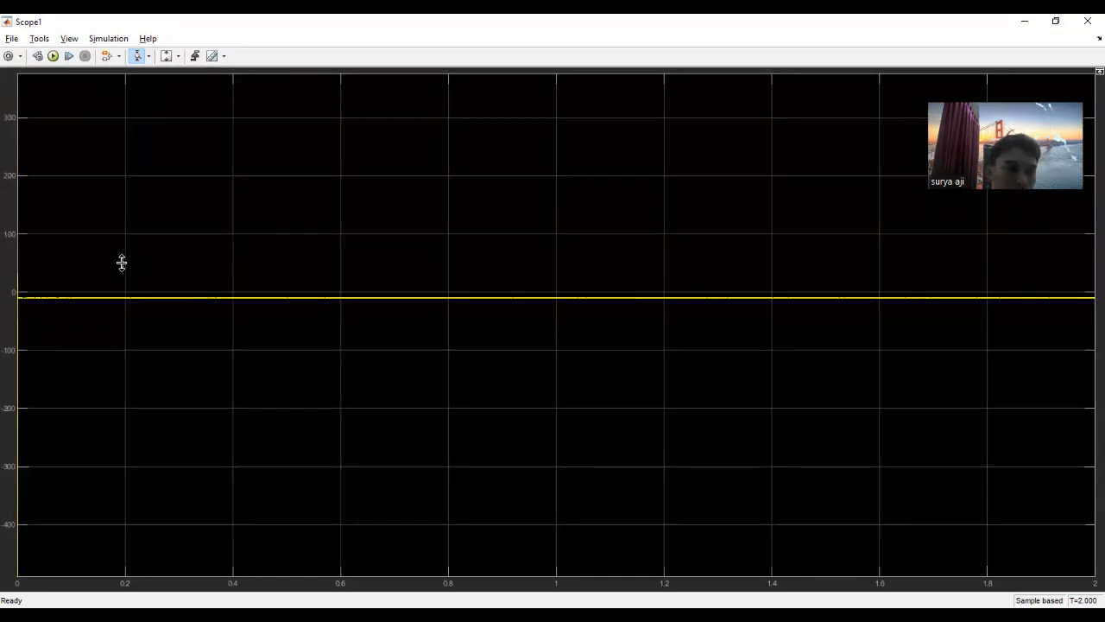
drag(121, 263, 136, 325)
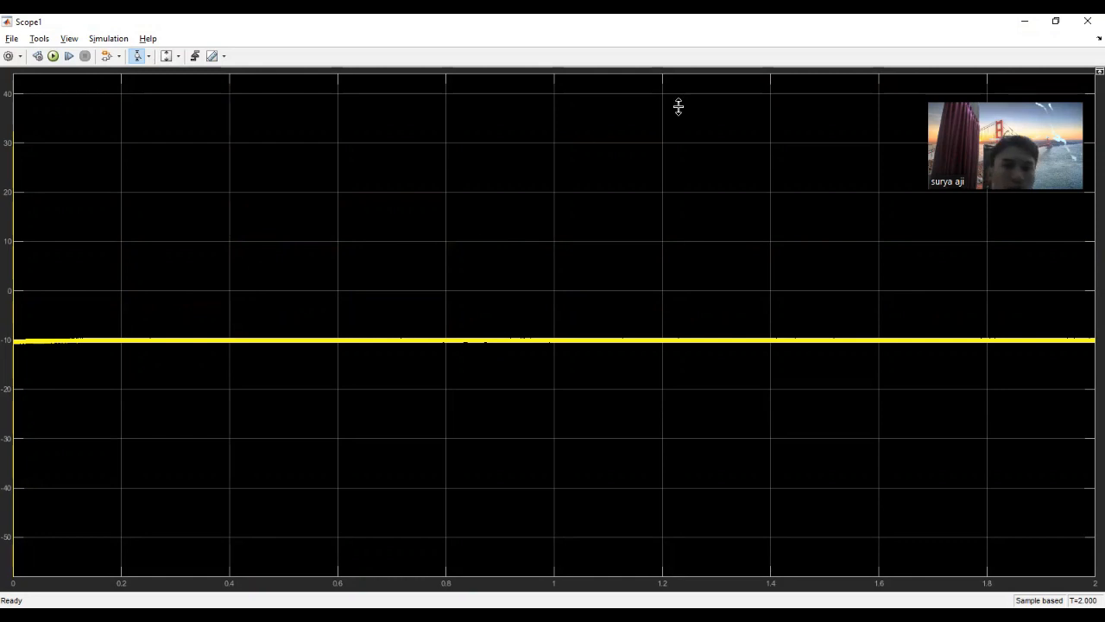
click(1024, 21)
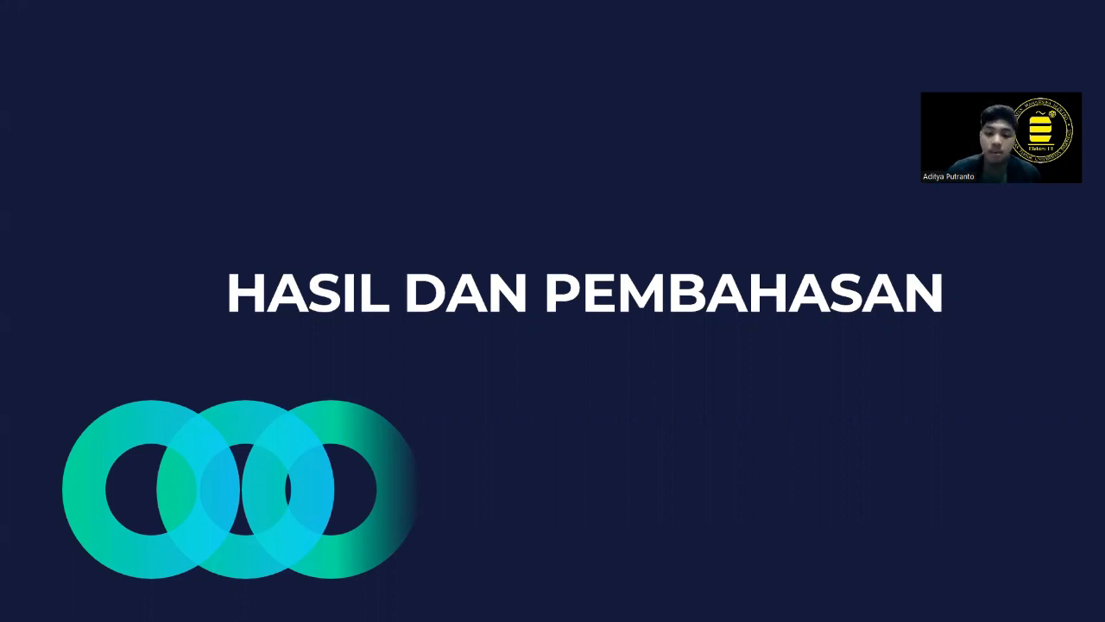
click(987, 449)
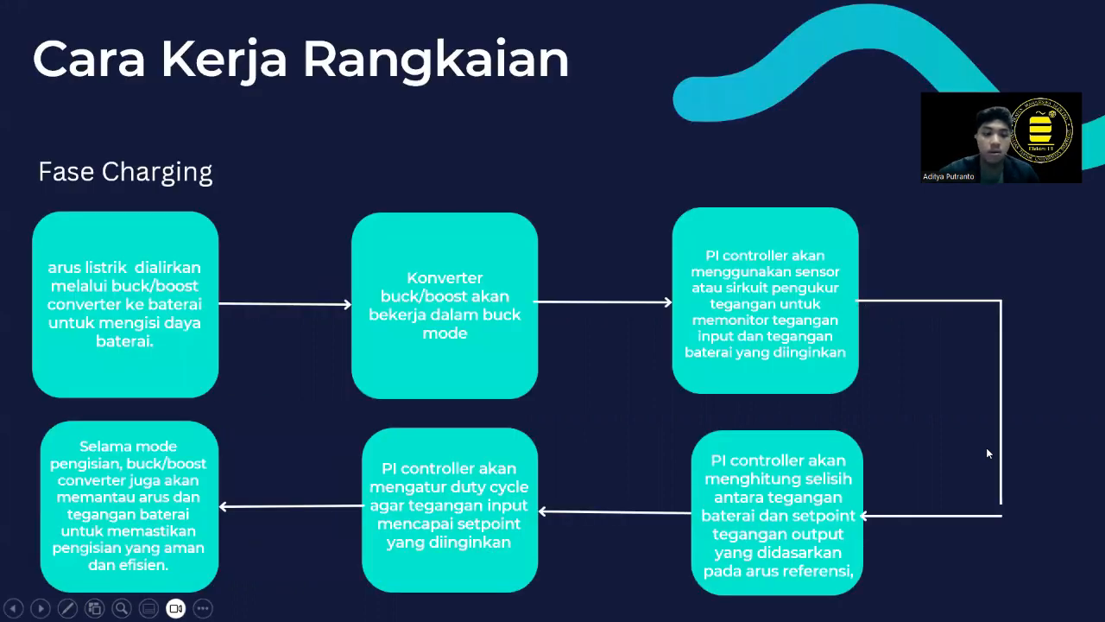